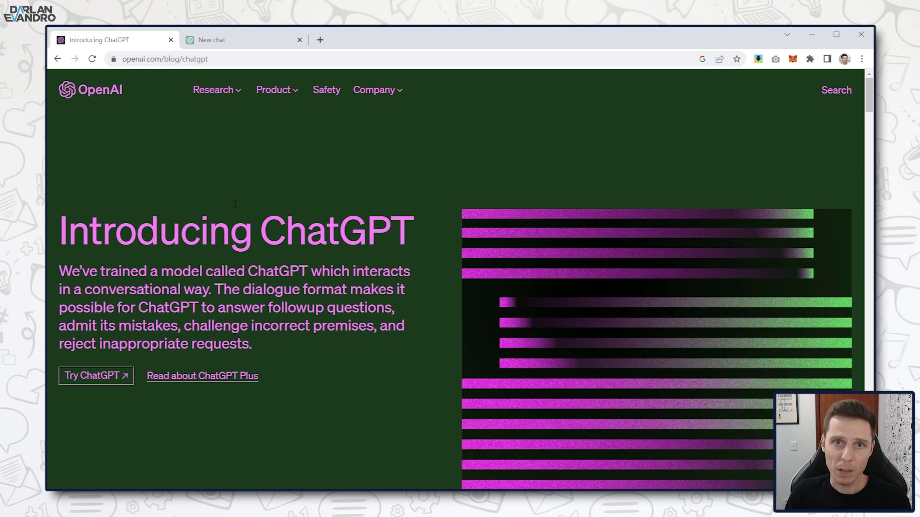
Step: Switch to ChatGPT and send the prompt "me dê ideias de nichos lucrativos para criar um canal de shorts no Youtube"
left_click(228, 41)
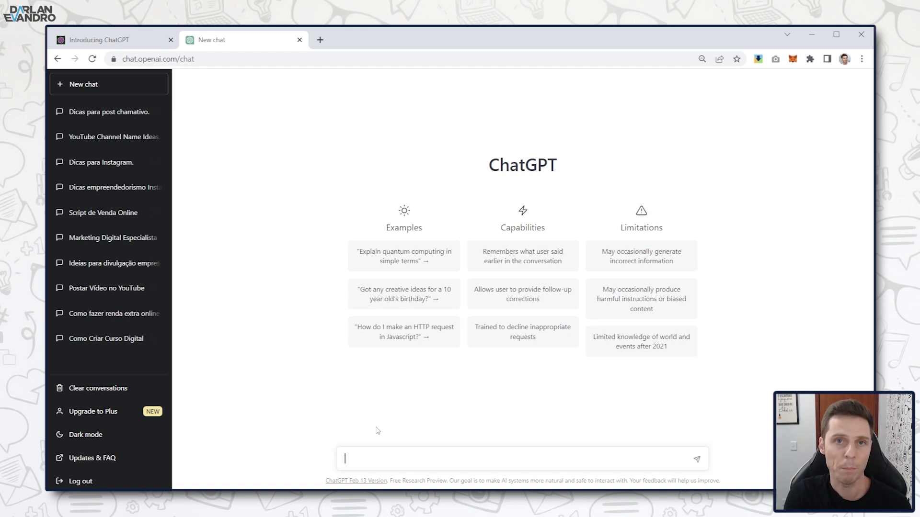
type("me dê ideias de ")
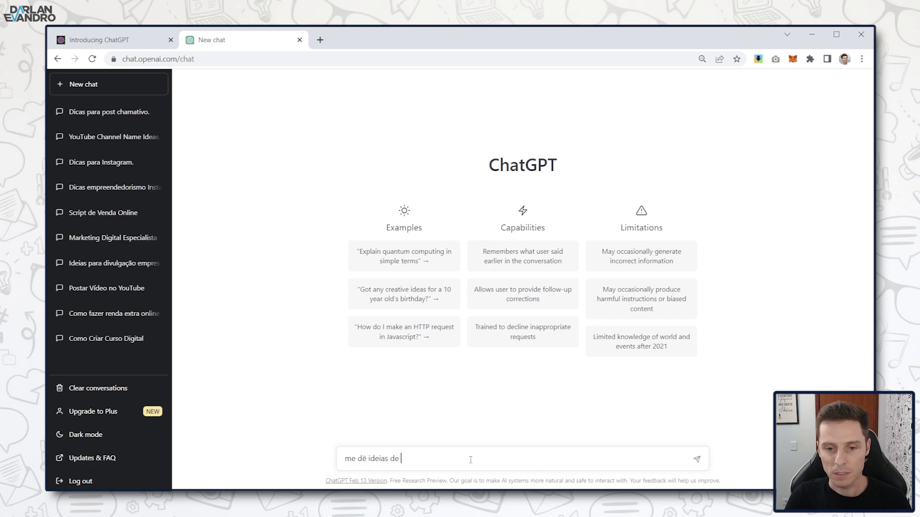
type("nichos lucrativos")
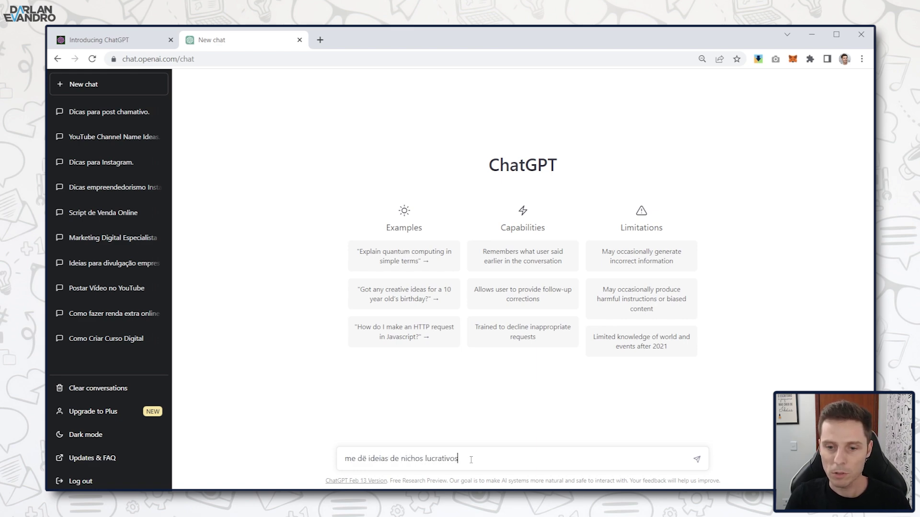
type(" para criar um canal de s")
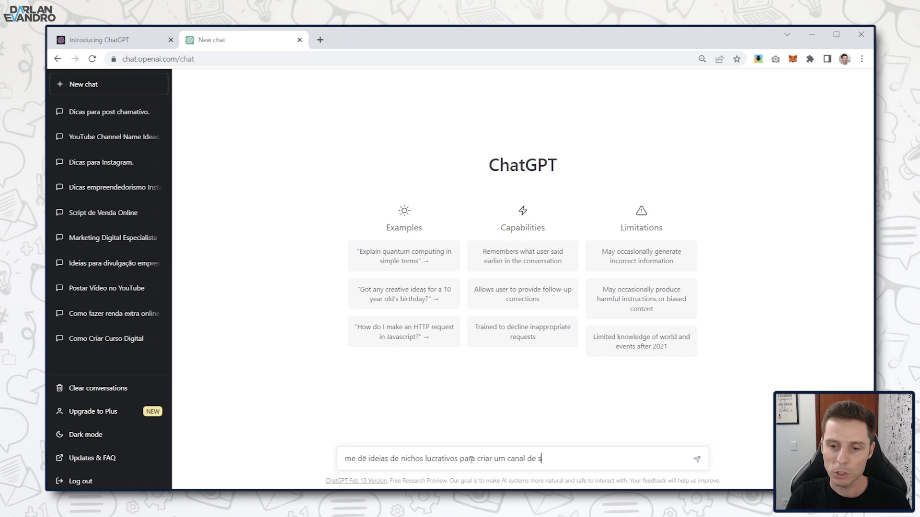
type("horts no Youtube")
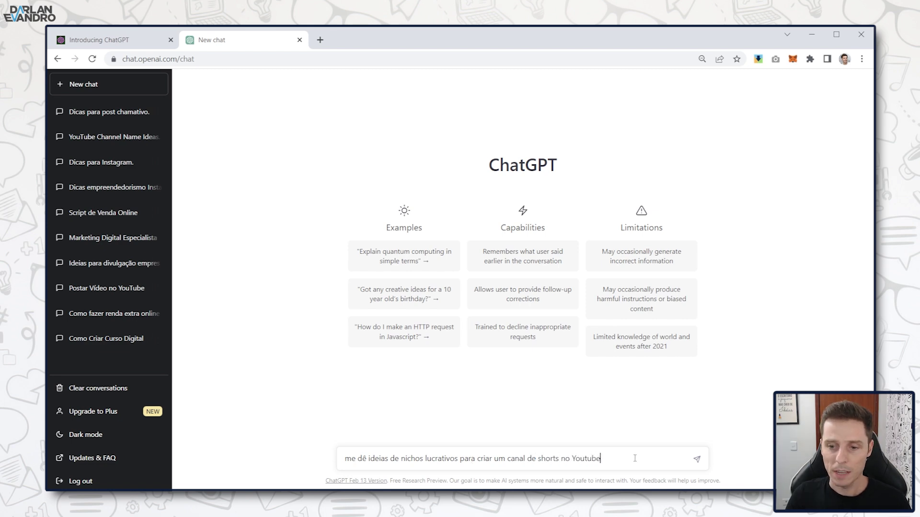
left_click(696, 459)
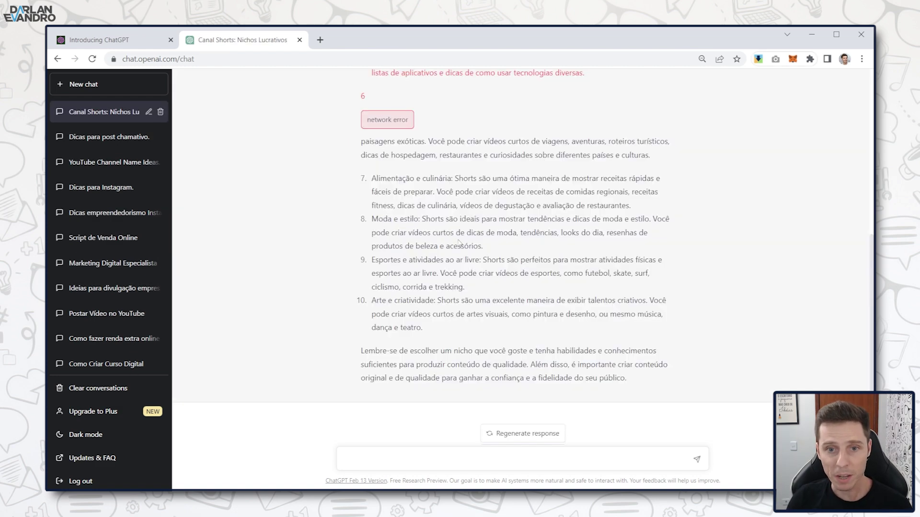
Step: Skim the whole answer on Shorts niches, including the part around the network error
scroll(453, 275, "up", 3)
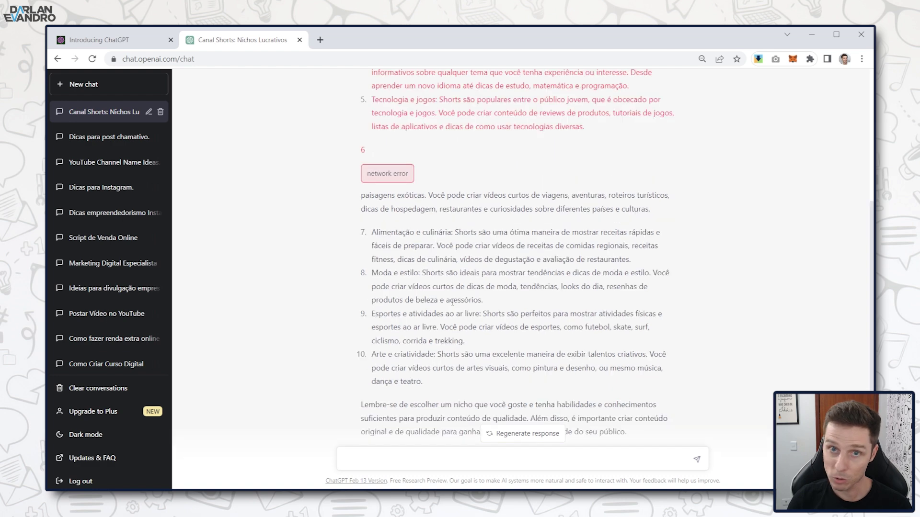
left_click_drag(367, 281, 419, 287)
left_click(419, 288)
scroll(465, 338, "up", 2)
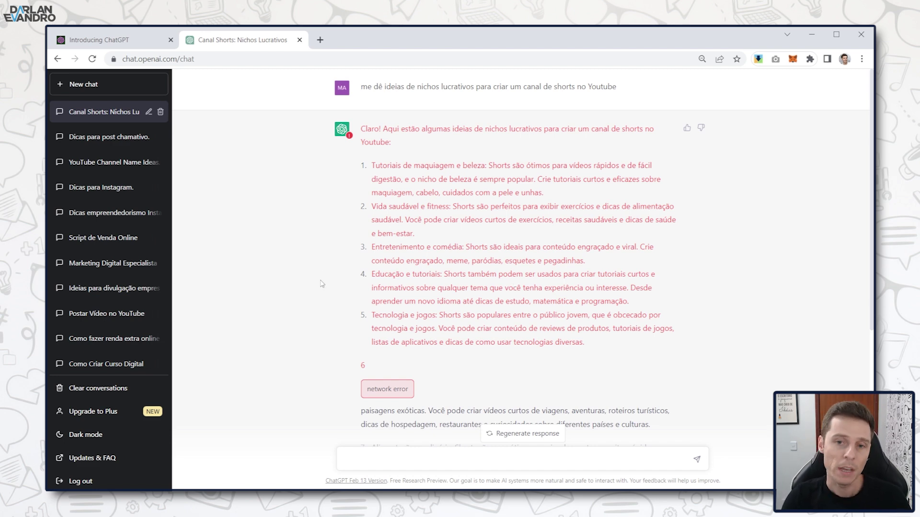
triple_click(395, 397)
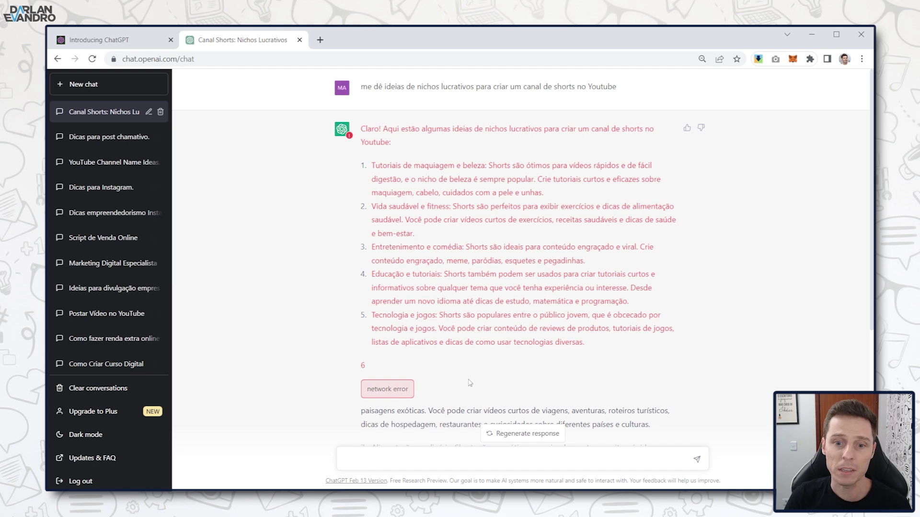
left_click(471, 381)
scroll(471, 382, "down", 1)
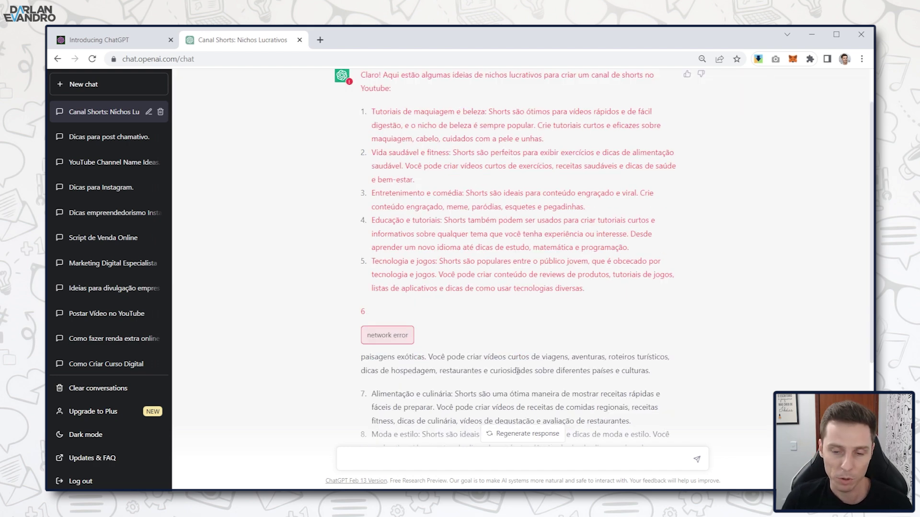
scroll(522, 416, "down", 5)
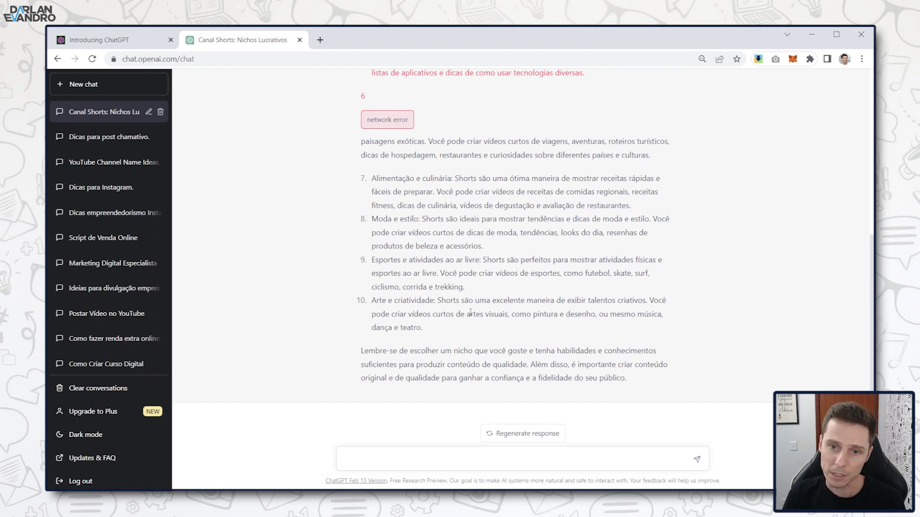
scroll(469, 313, "up", 3)
left_click_drag(372, 285, 434, 286)
left_click(434, 286)
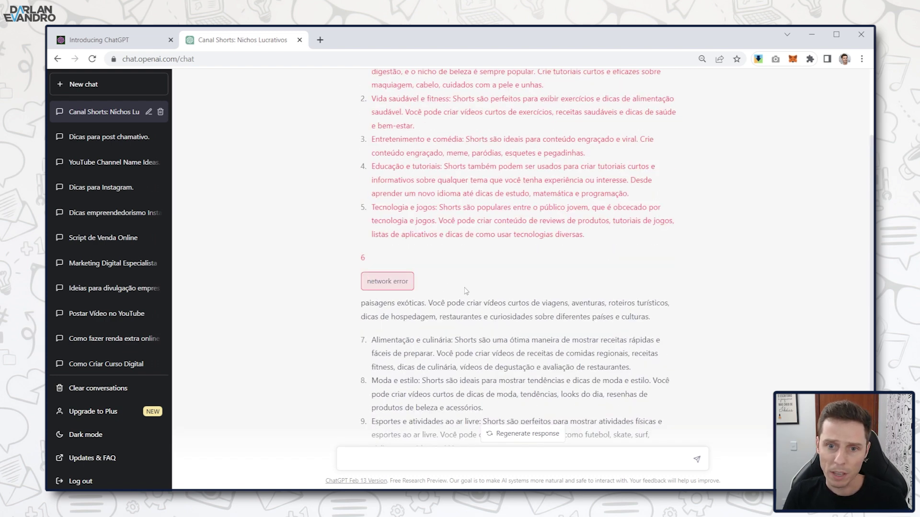
scroll(472, 278, "up", 2)
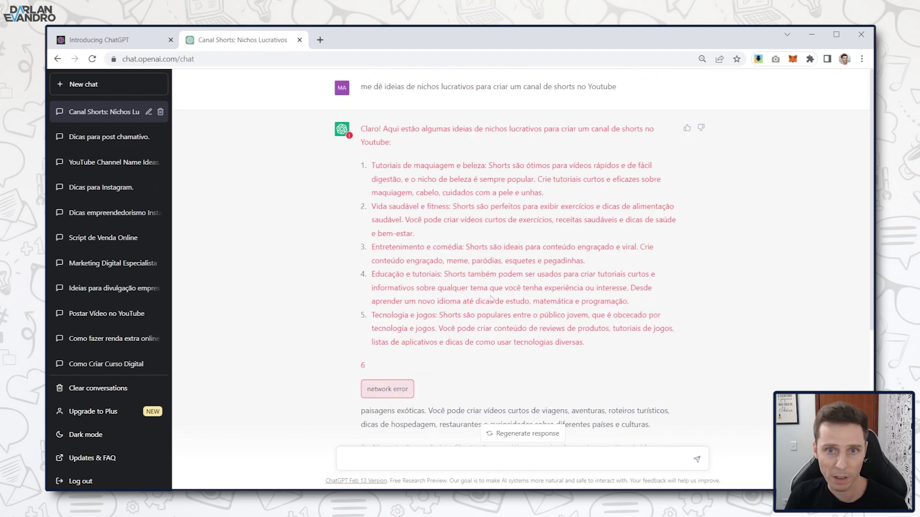
Step: Read the suggested niches one by one, from makeup and beauty tutorials through travel, food and fashion to sports and art
left_click_drag(386, 166, 455, 166)
left_click(388, 204)
left_click_drag(389, 205, 437, 207)
left_click_drag(398, 247, 448, 248)
left_click_drag(388, 275, 432, 275)
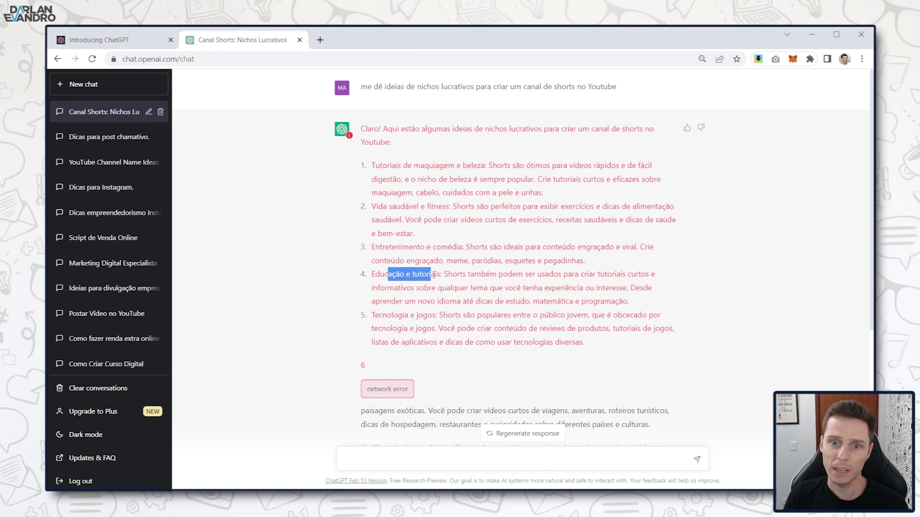
left_click_drag(392, 316, 436, 315)
scroll(437, 315, "down", 3)
left_click_drag(378, 249, 417, 249)
left_click(491, 249)
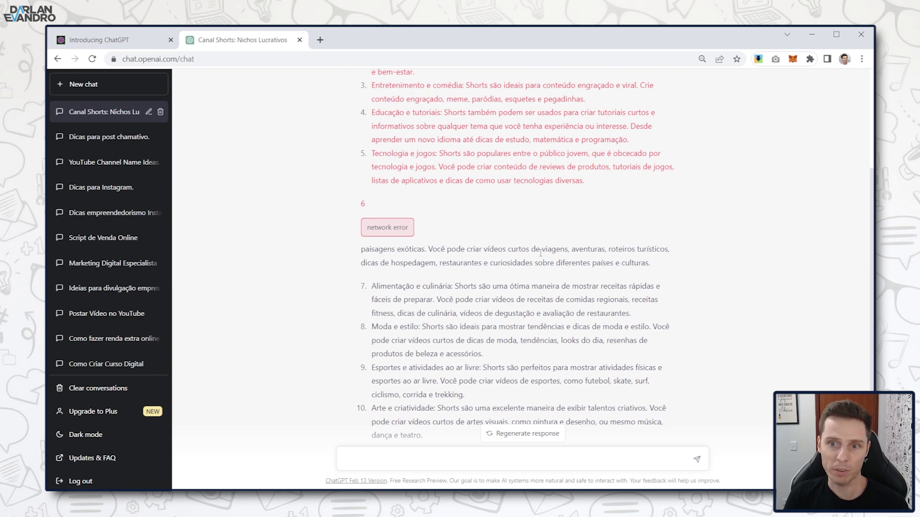
left_click_drag(511, 247, 671, 264)
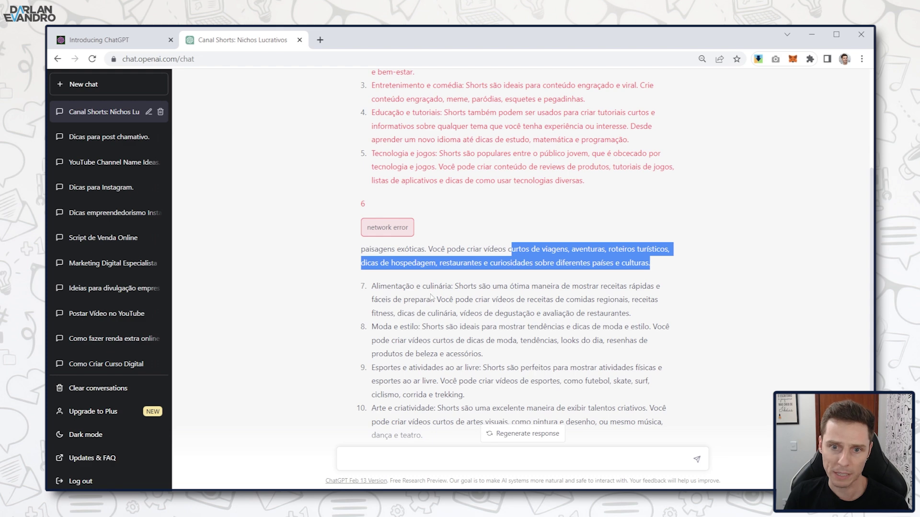
scroll(431, 295, "down", 1)
left_click_drag(401, 232, 485, 233)
left_click_drag(399, 272, 444, 273)
left_click_drag(408, 313, 453, 314)
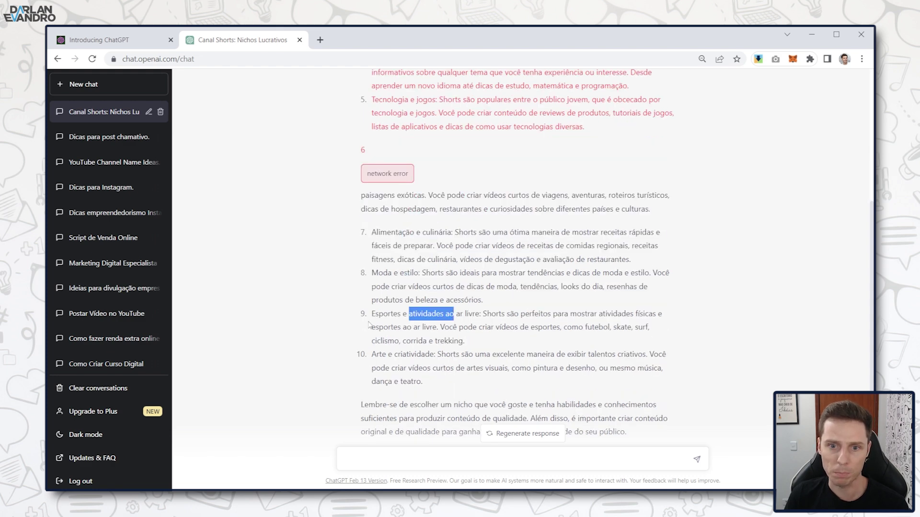
scroll(314, 307, "down", 1)
left_click(336, 306)
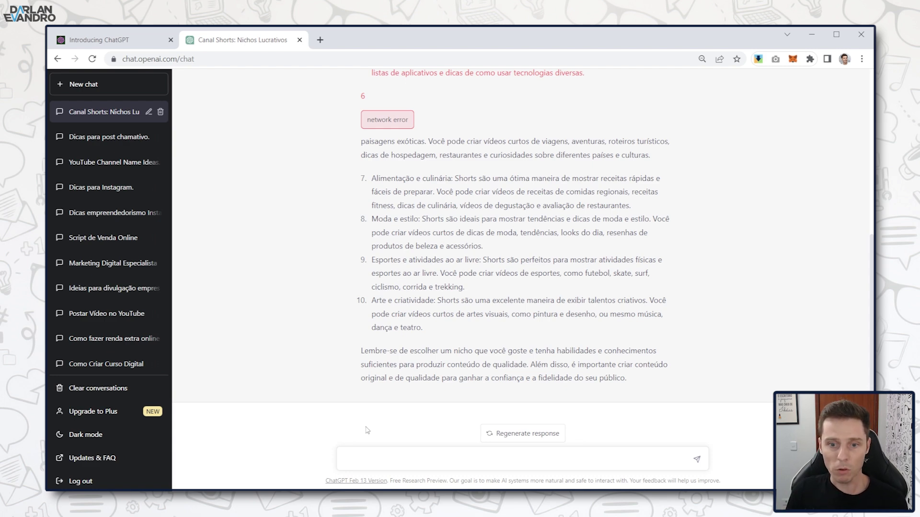
Step: Send the follow-up prompt "Eu estou no Brasil, me diga 3 lugares para visitar no Brasil em uma viagem gastando pouco dinheiro"
left_click(372, 458)
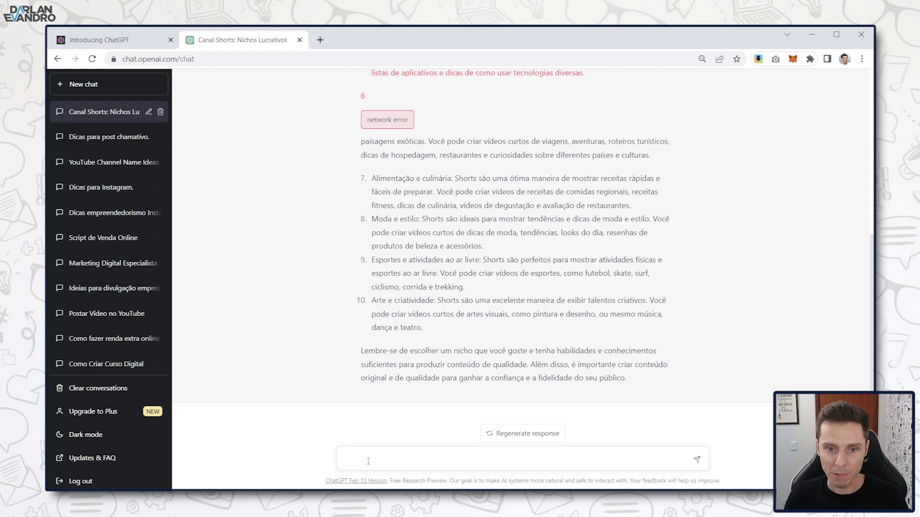
type("Eu estou no Brasil, me diga 3 lugares para visitar no Brasil em uma viagem gastando")
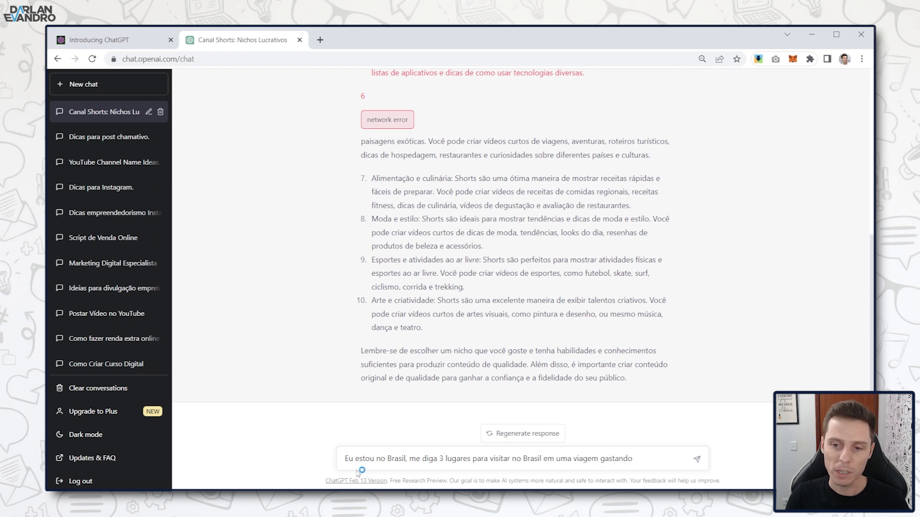
type(" pouco dinheiro")
left_click(697, 459)
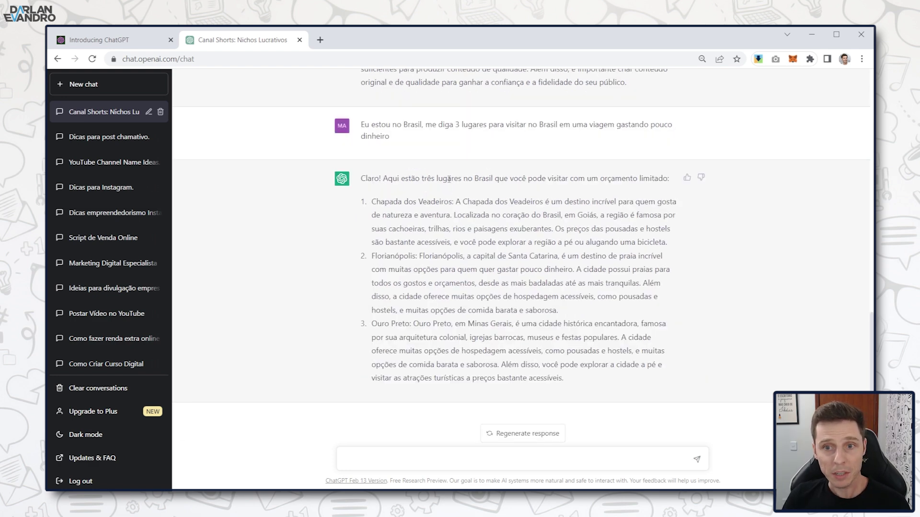
Step: Read the answer about the three budget travel destinations in Brazil, going through each place's description
scroll(490, 189, "up", 1)
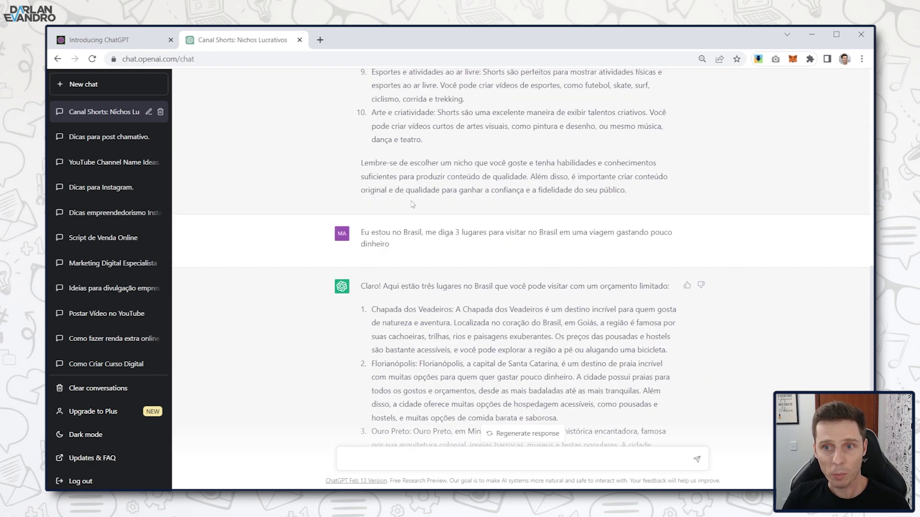
scroll(454, 297, "down", 2)
left_click_drag(422, 178, 536, 180)
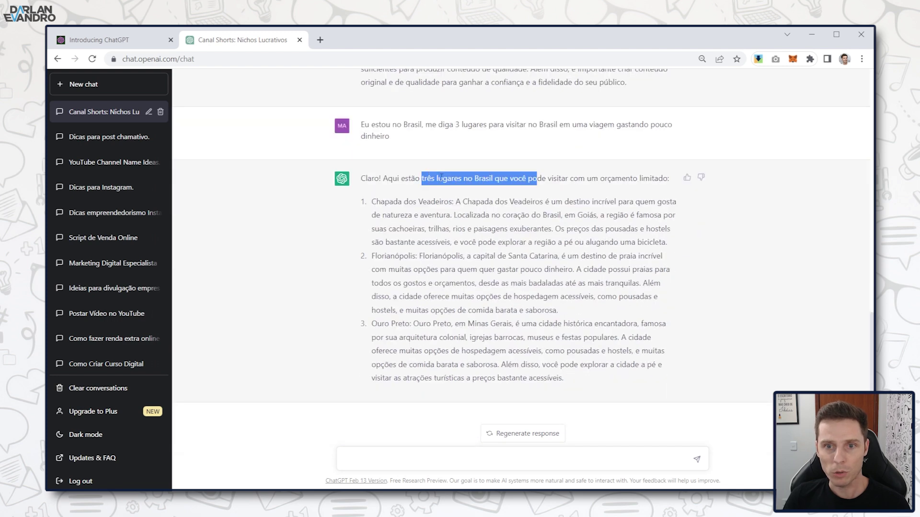
left_click(445, 179)
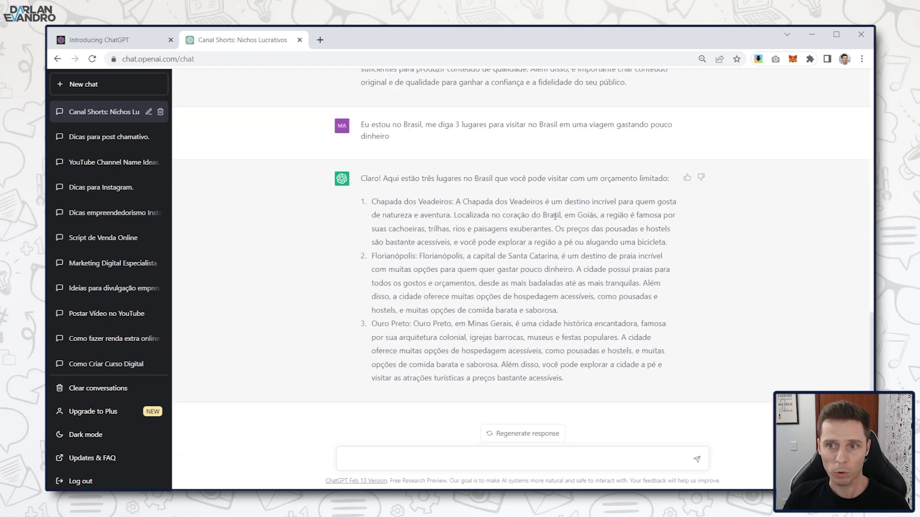
left_click_drag(374, 202, 625, 241)
left_click(505, 208)
left_click_drag(387, 256, 436, 259)
left_click_drag(502, 257, 563, 311)
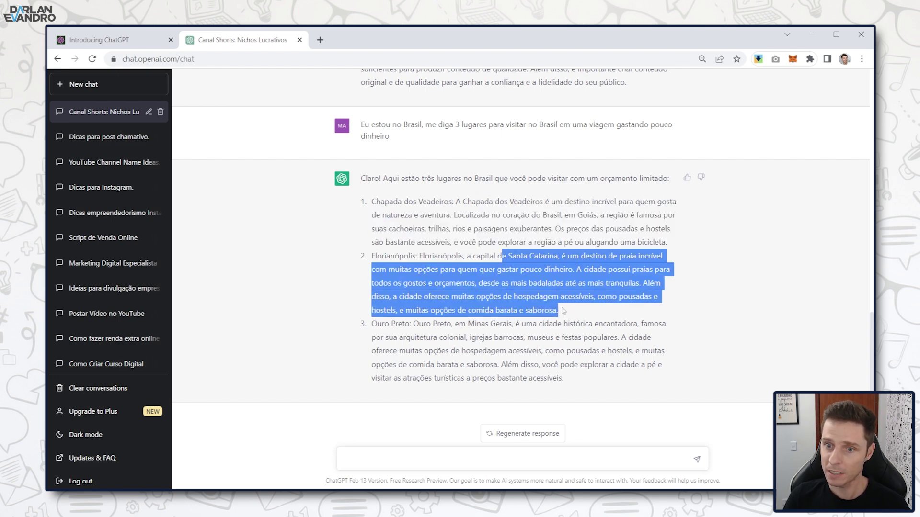
left_click_drag(371, 323, 508, 338)
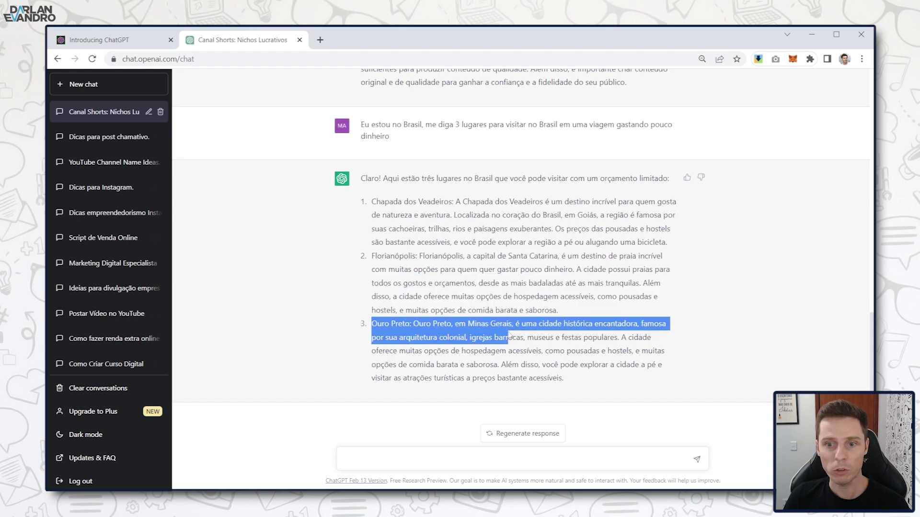
left_click_drag(569, 379, 372, 183)
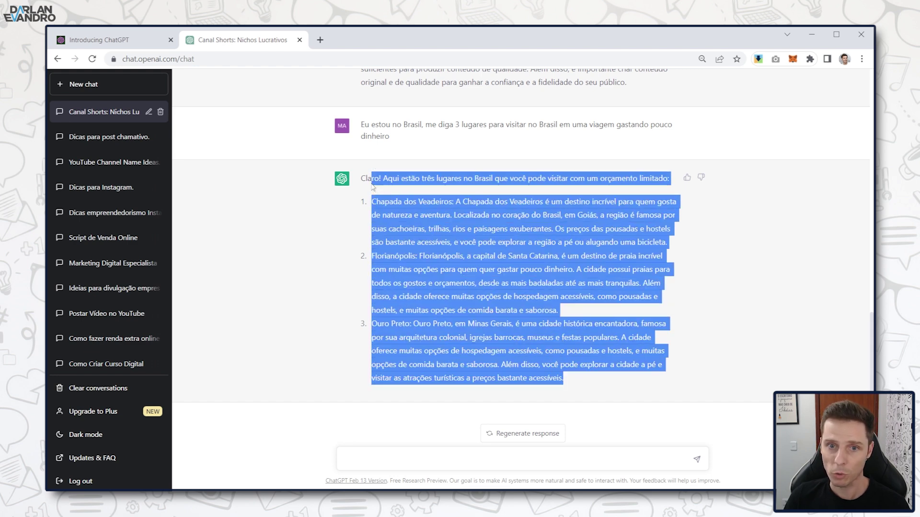
left_click(421, 224)
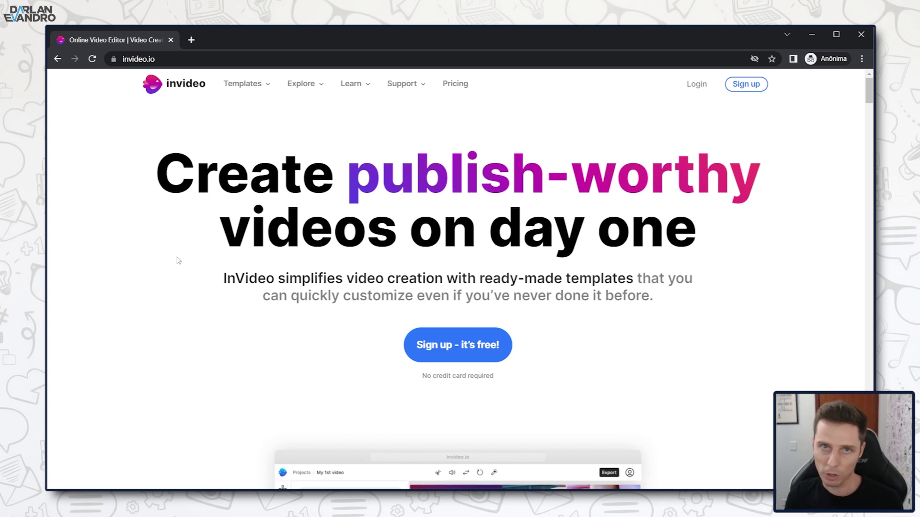
Step: Look over the InVideo homepage and open the site's pricing page
scroll(173, 261, "down", 5)
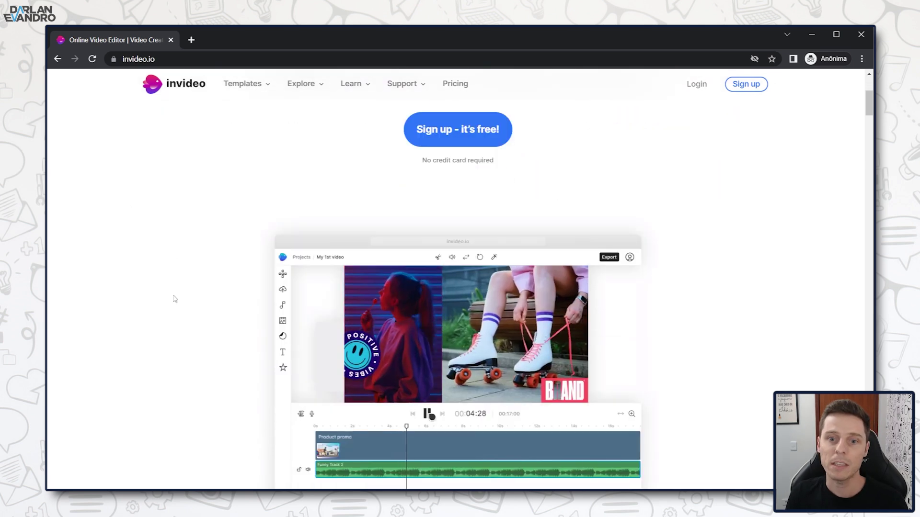
scroll(175, 299, "down", 1)
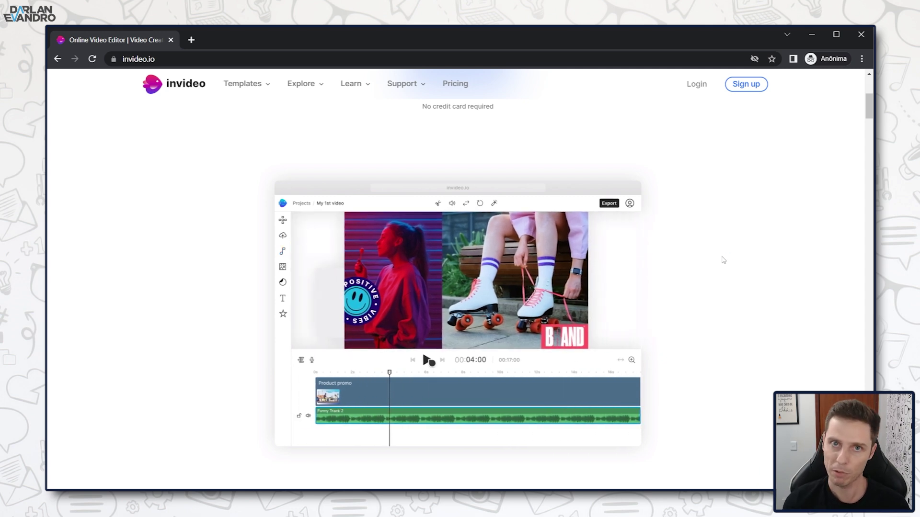
scroll(410, 226, "up", 5)
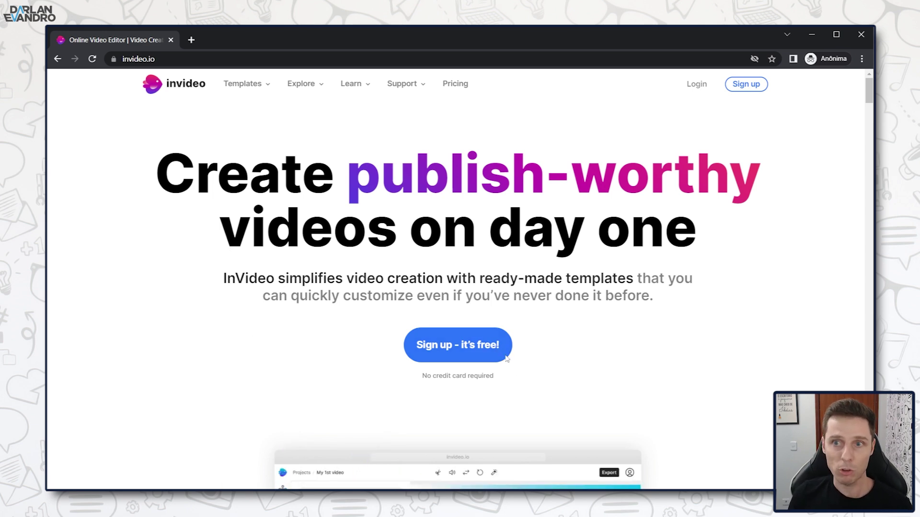
left_click(458, 86)
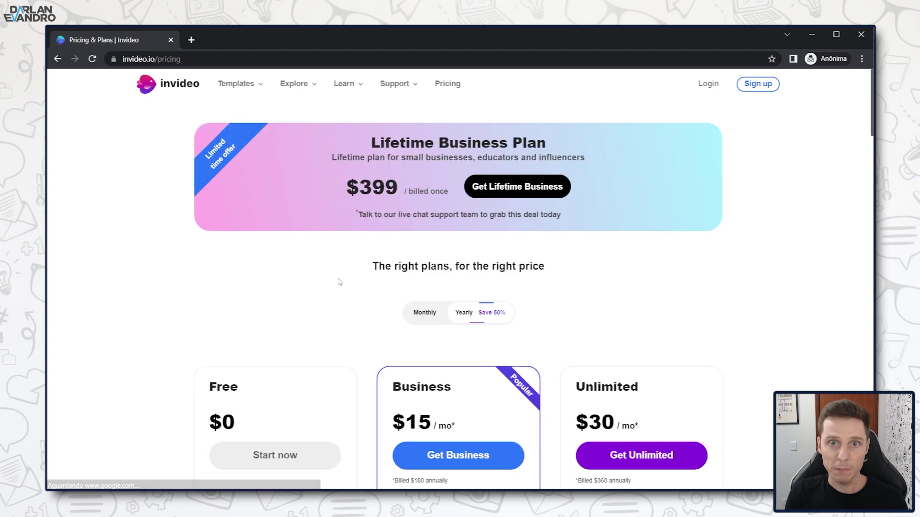
Step: Examine the Free plan on the pricing page, including its price, video templates, duration limit and media features
scroll(339, 277, "down", 3)
double_click(222, 225)
left_click(243, 231)
scroll(225, 196, "down", 2)
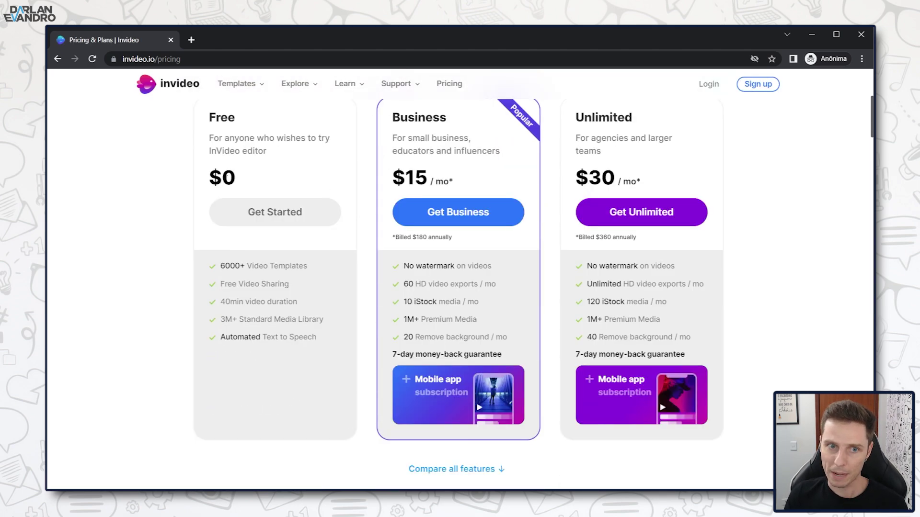
scroll(212, 227, "down", 1)
left_click_drag(216, 213, 309, 213)
left_click_drag(231, 247, 296, 247)
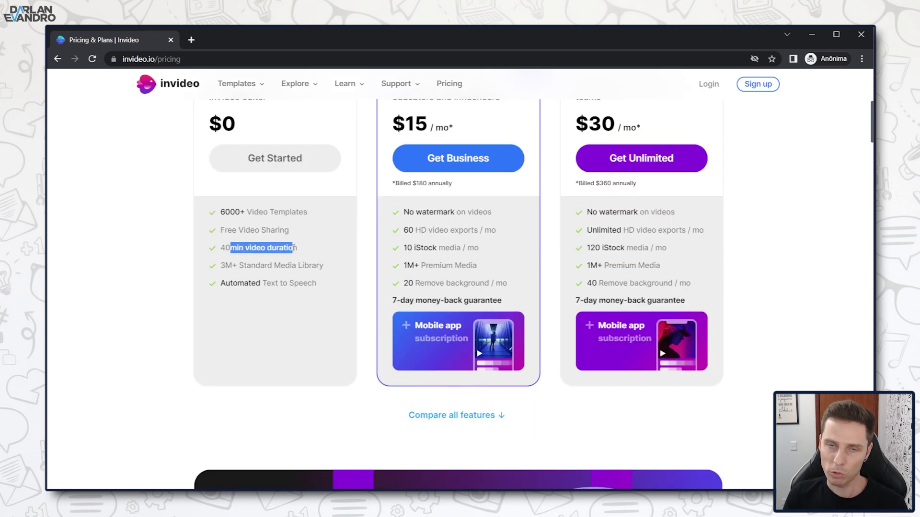
left_click(138, 273)
scroll(223, 316, "up", 1)
left_click_drag(222, 319, 316, 358)
left_click(261, 339)
left_click(298, 348)
scroll(298, 349, "up", 2)
scroll(410, 182, "down", 1)
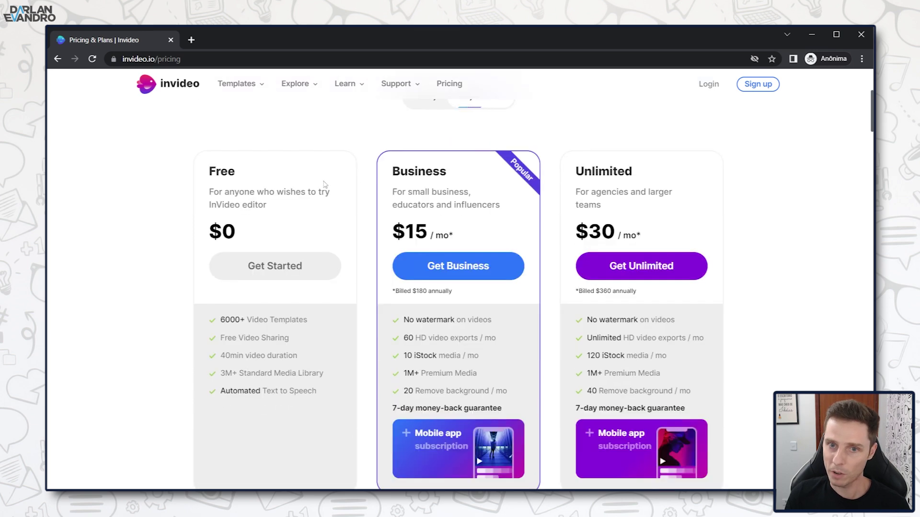
Step: Examine the Business plan's features, covering the watermark, HD video exports, iStock and premium media, and background removal, against the Free plan
scroll(449, 187, "down", 1)
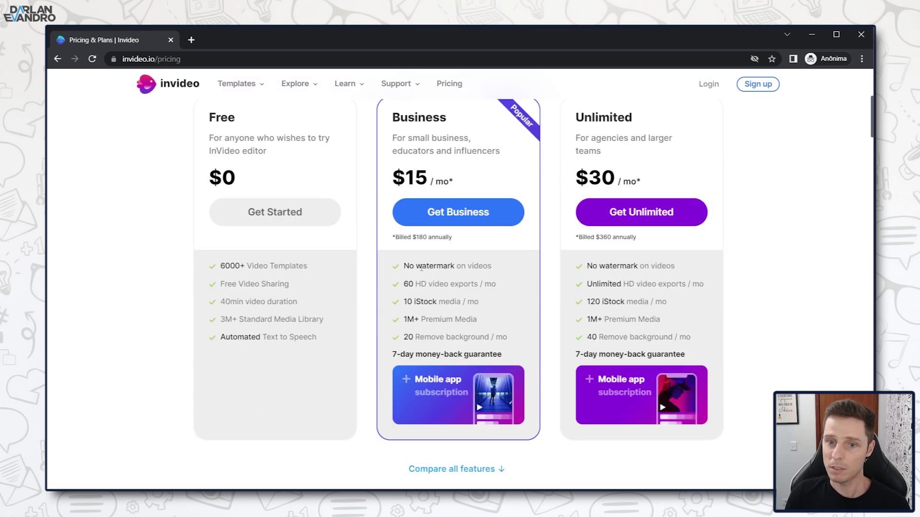
left_click_drag(410, 264, 483, 266)
left_click(372, 270)
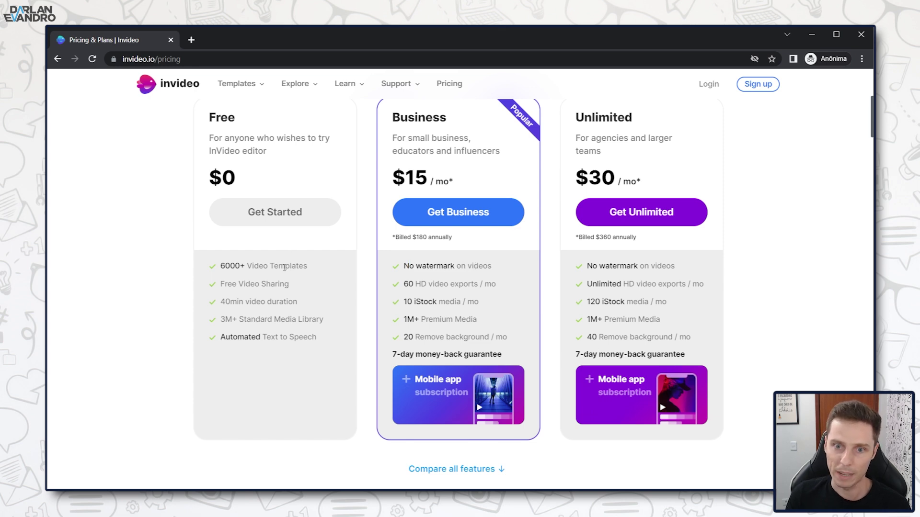
left_click_drag(408, 284, 494, 284)
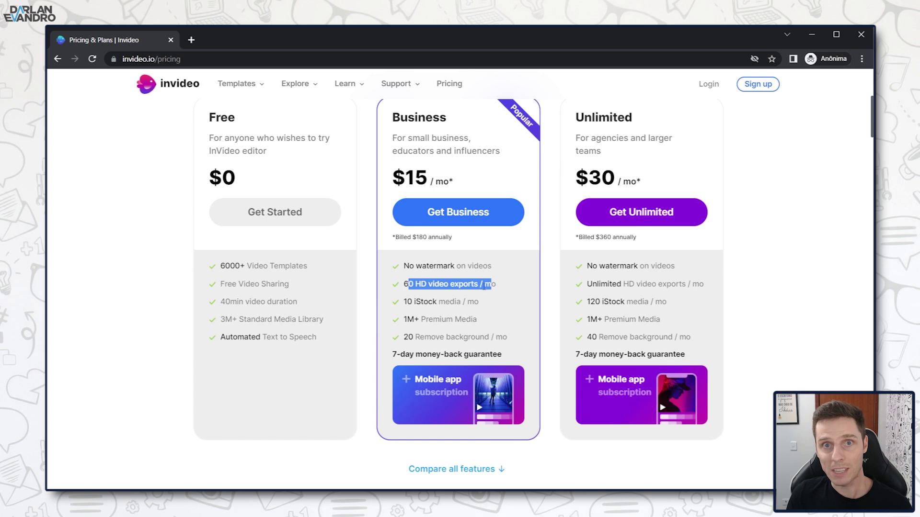
left_click(403, 286)
left_click_drag(409, 303, 465, 320)
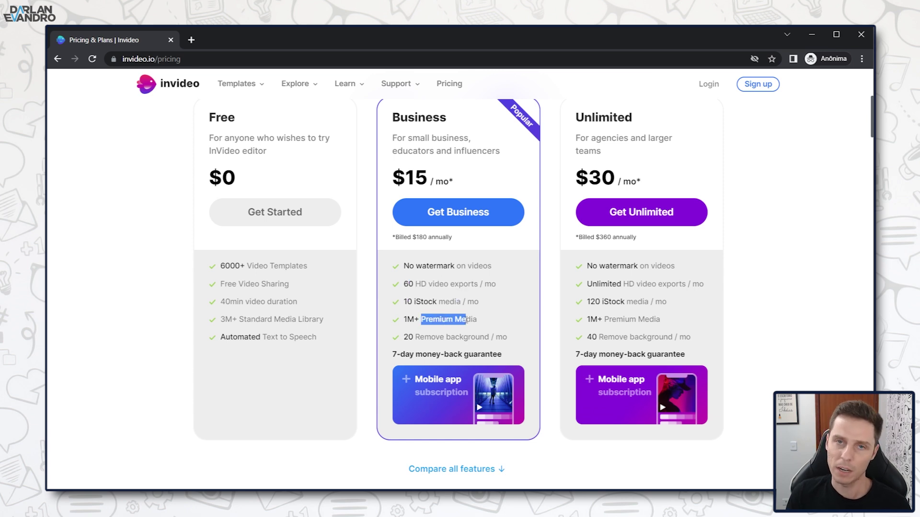
left_click_drag(412, 337, 391, 337)
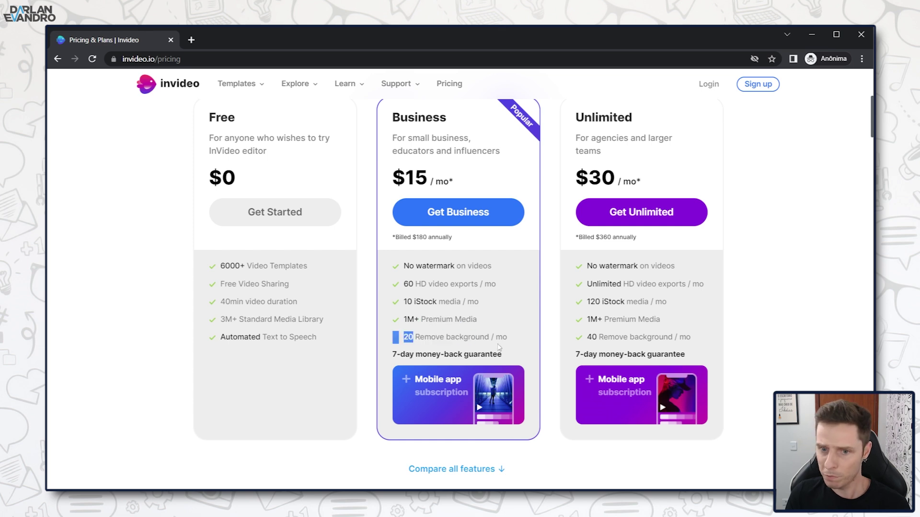
scroll(484, 339, "up", 1)
scroll(482, 331, "up", 1)
scroll(479, 326, "down", 2)
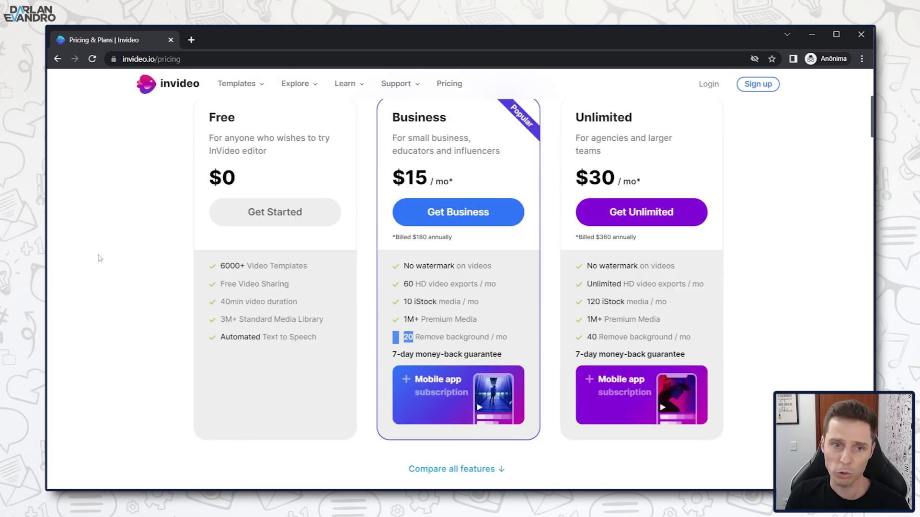
left_click(102, 258)
scroll(160, 302, "up", 1)
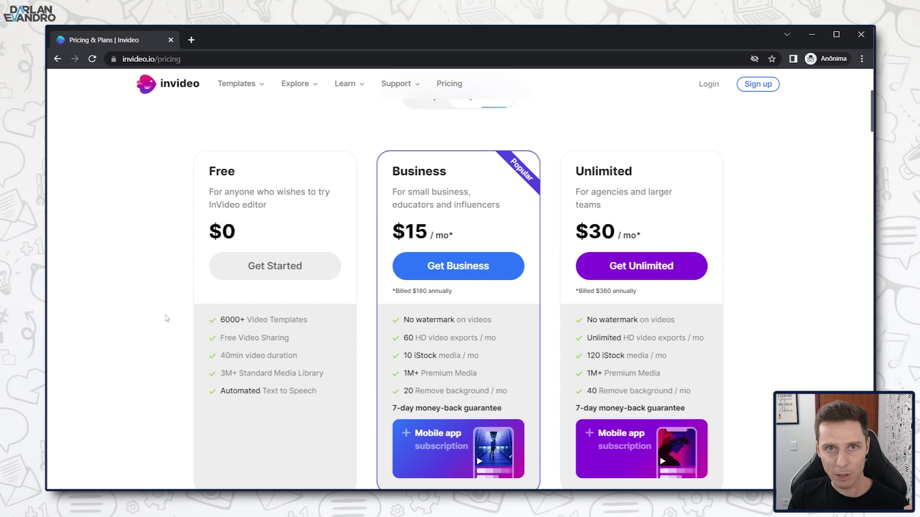